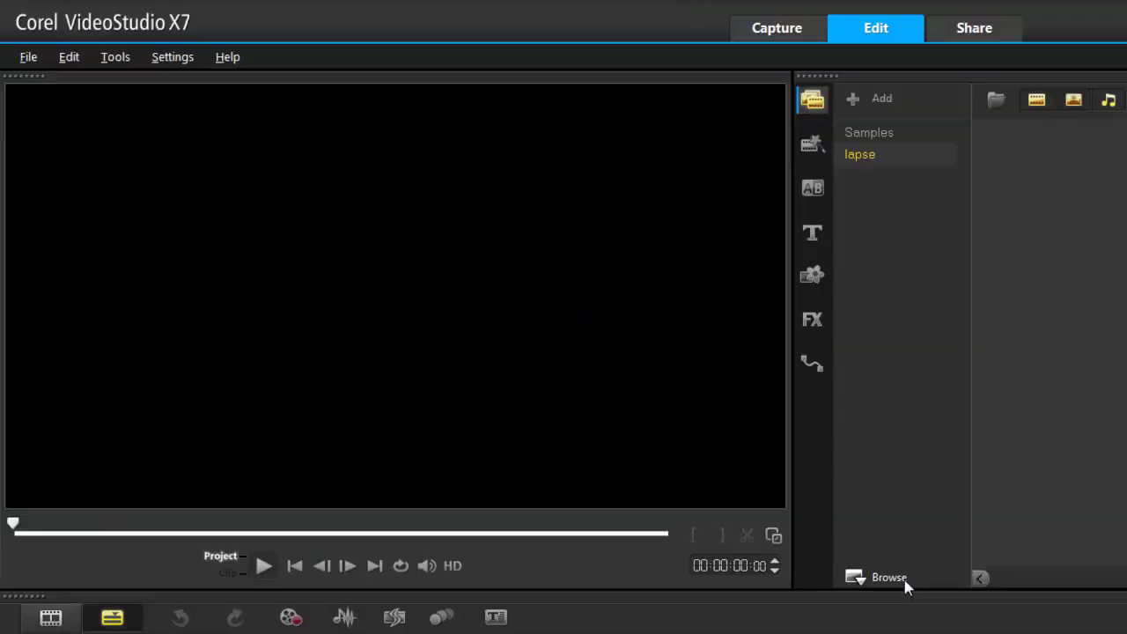
Show the File menu's Insert Media File to Timeline submenu
{"action": "left_click", "coordinate": [29, 57]}
{"action": "mouse_move", "coordinate": [117, 320]}
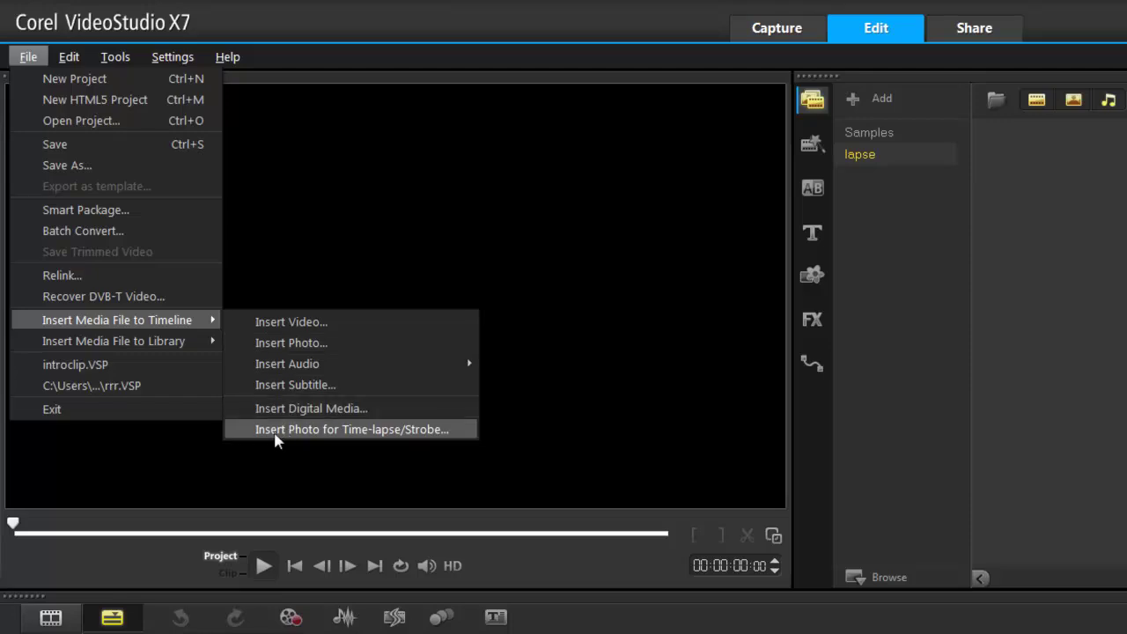
Select all GoPro photos in the lapse folder for Time-lapse/Strobe insertion
{"action": "left_click", "coordinate": [383, 432]}
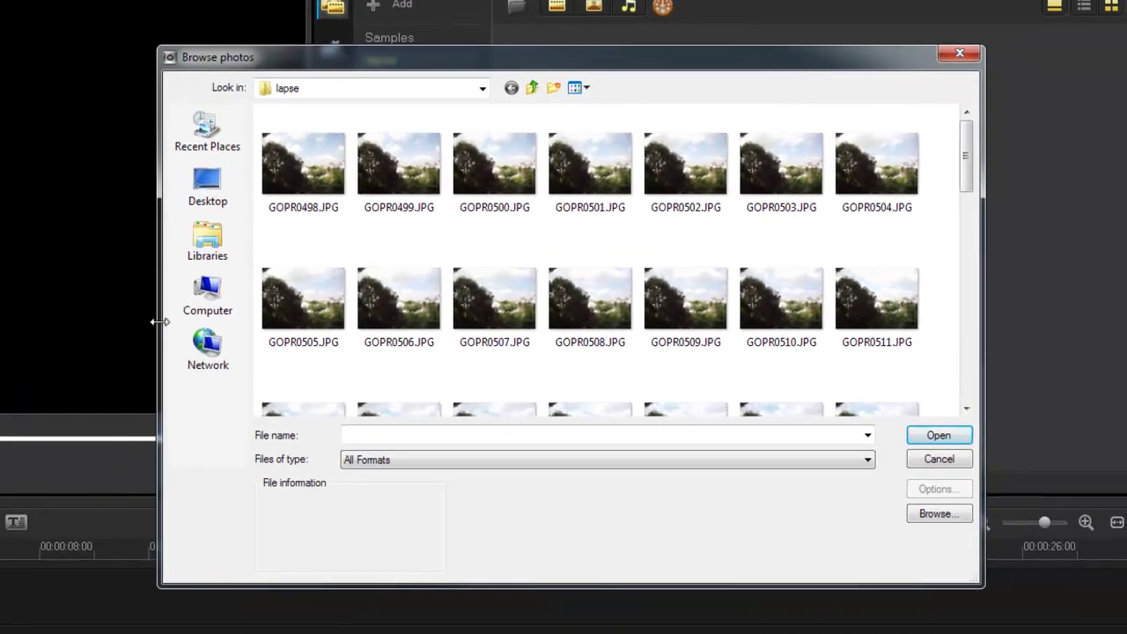
{"action": "left_click_drag", "start_coordinate": [160, 323], "coordinate": [74, 322]}
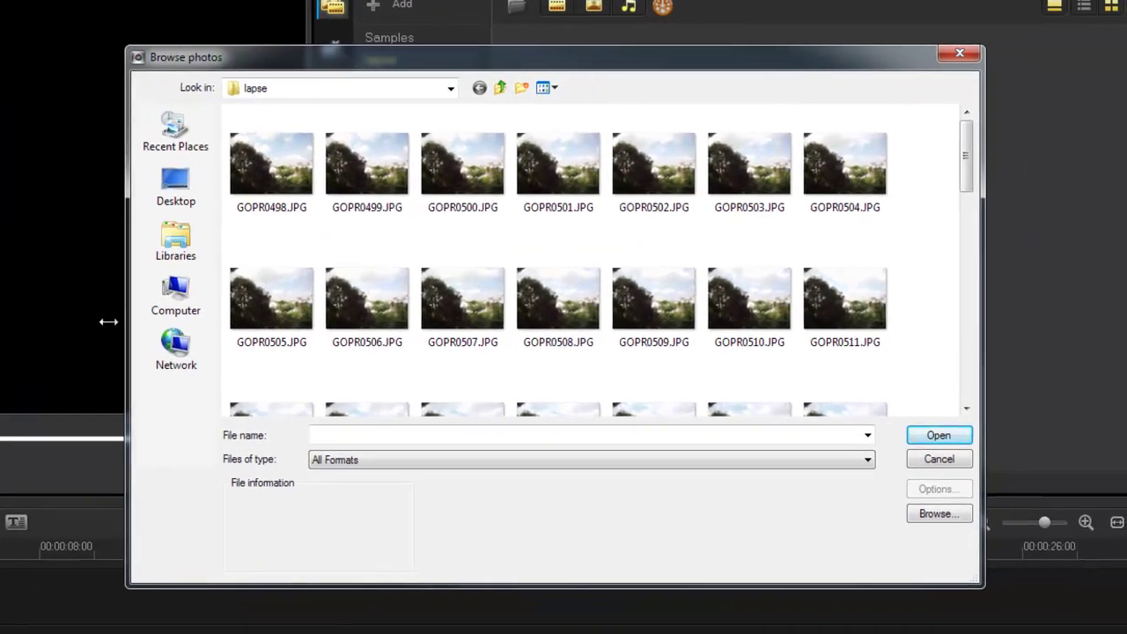
{"action": "left_click_drag", "start_coordinate": [428, 583], "coordinate": [430, 633]}
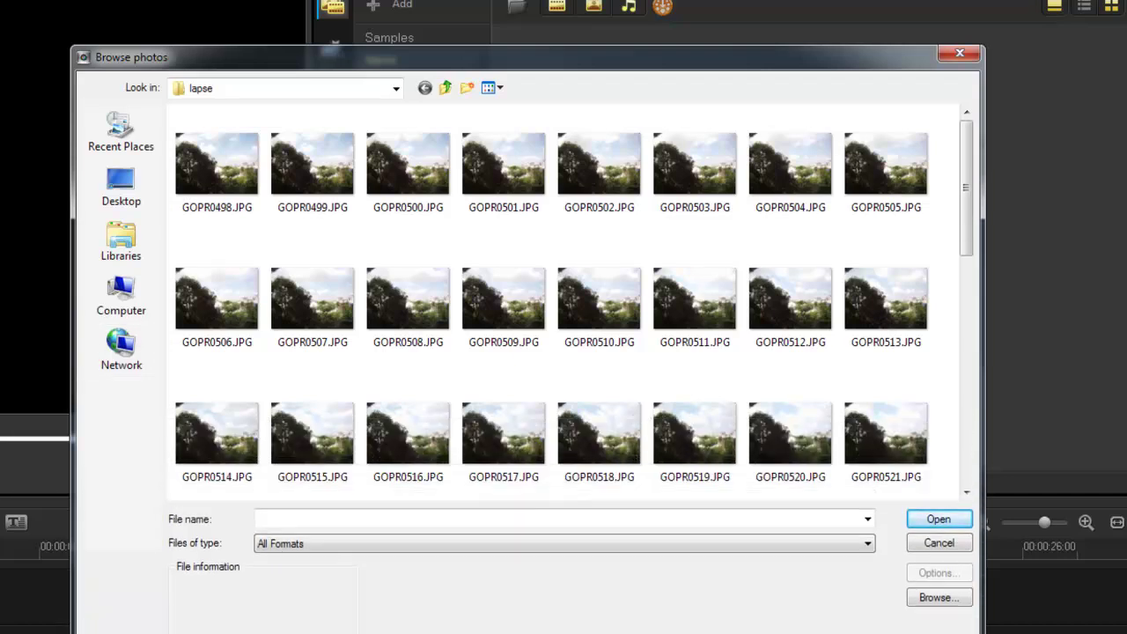
{"action": "left_click", "coordinate": [491, 385]}
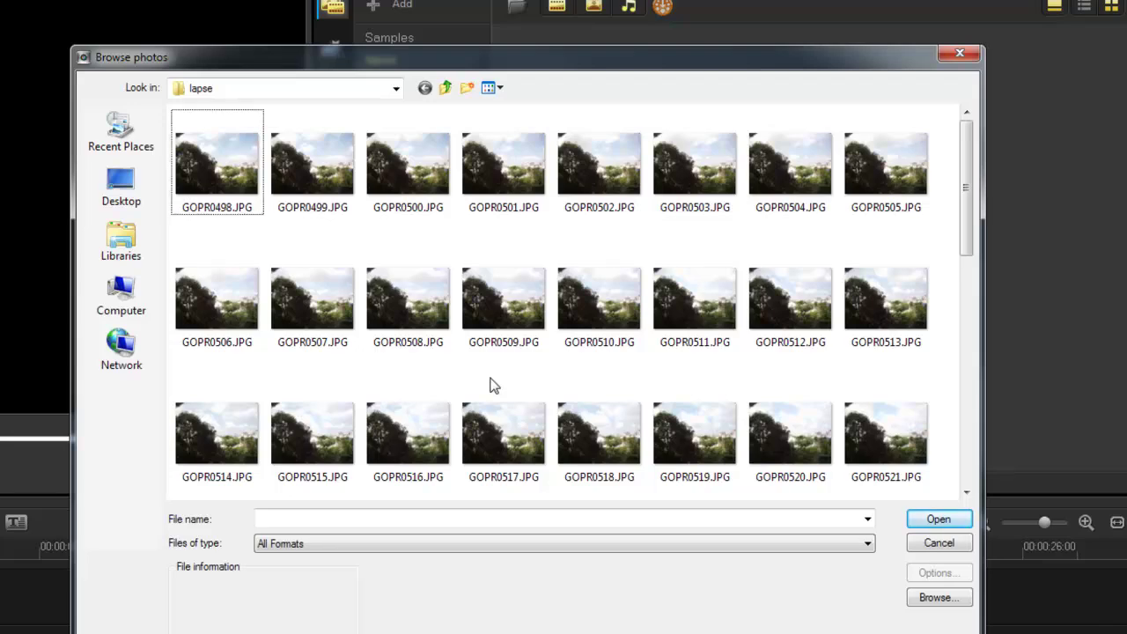
{"action": "key", "text": "ctrl+a"}
{"action": "left_click", "coordinate": [936, 519]}
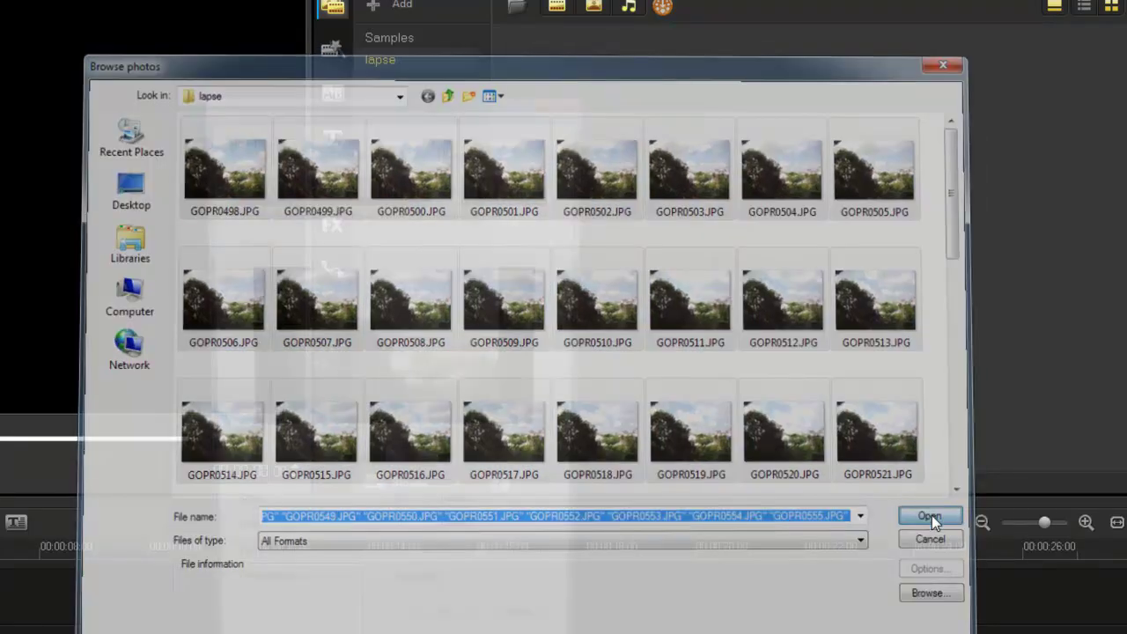
{"action": "left_click_drag", "start_coordinate": [430, 112], "coordinate": [529, 166]}
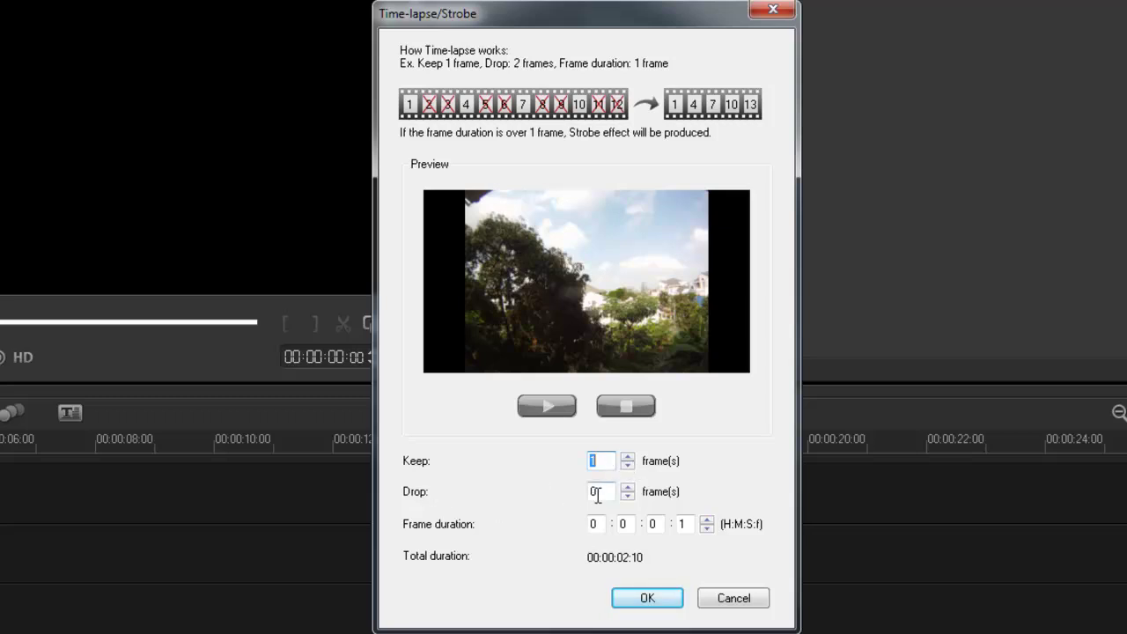
Set time-lapse Drop to 3 and frame duration to 19 frames (total 11:21)
{"action": "left_click", "coordinate": [628, 487]}
{"action": "left_click", "coordinate": [706, 519]}
{"action": "double_click", "coordinate": [706, 520]}
{"action": "left_click", "coordinate": [707, 519]}
{"action": "left_click", "coordinate": [707, 520]}
{"action": "left_click", "coordinate": [706, 520]}
{"action": "left_click", "coordinate": [707, 520]}
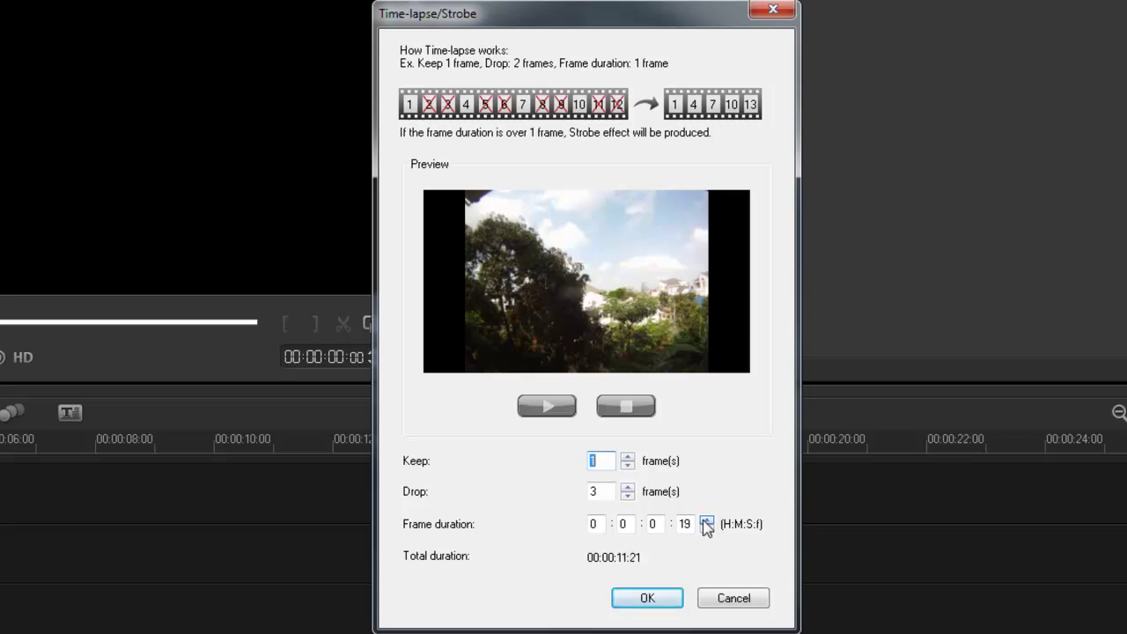
{"action": "left_click", "coordinate": [706, 520]}
Insert the time-lapse photos on the timeline and drag all clips into the library
{"action": "left_click", "coordinate": [648, 598]}
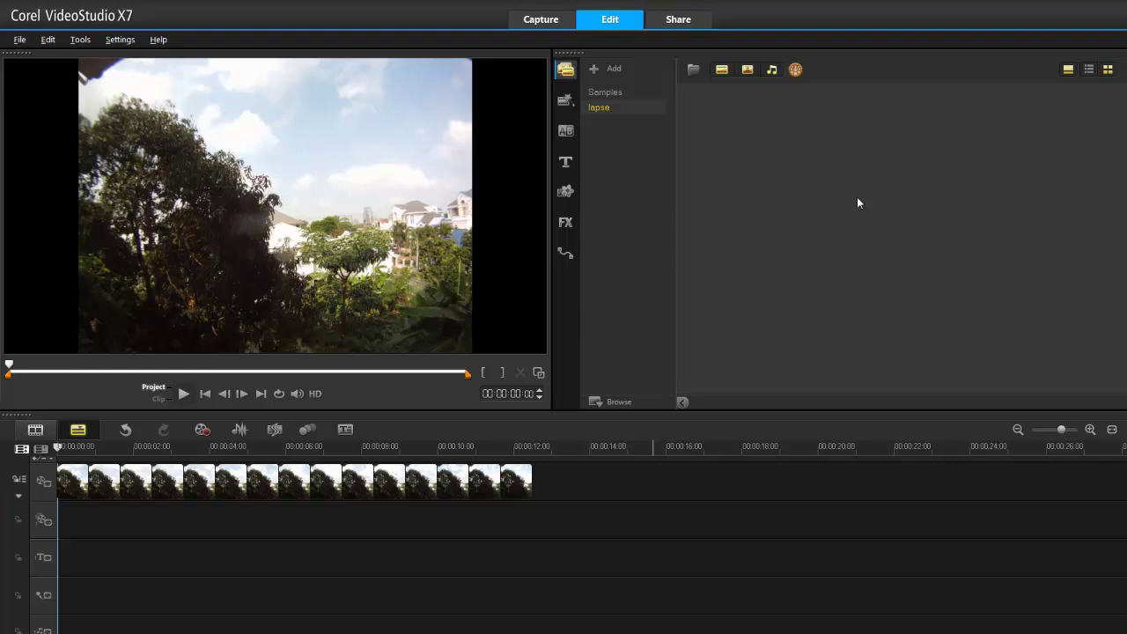
{"action": "left_click", "coordinate": [68, 483]}
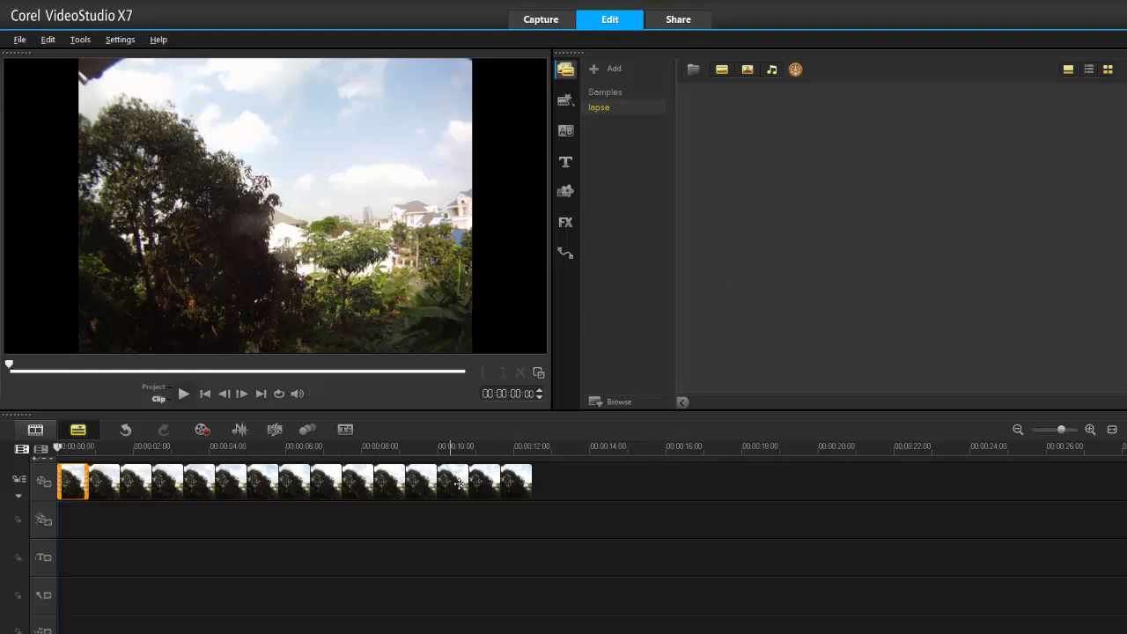
{"action": "left_click", "coordinate": [511, 486], "text": "shift"}
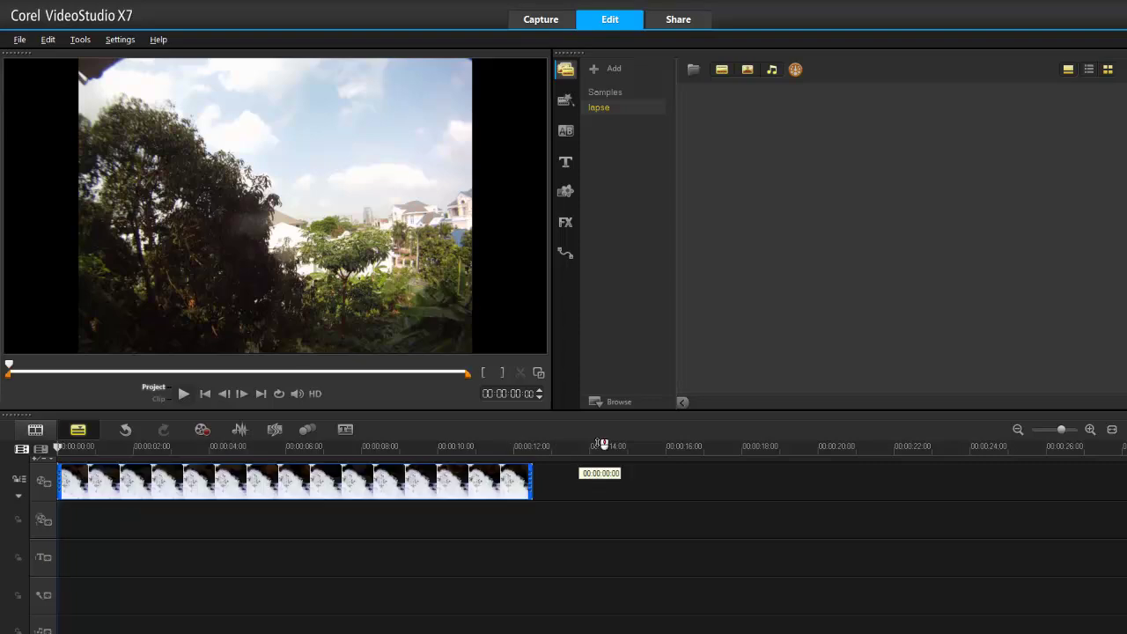
{"action": "left_click_drag", "start_coordinate": [510, 486], "coordinate": [795, 281]}
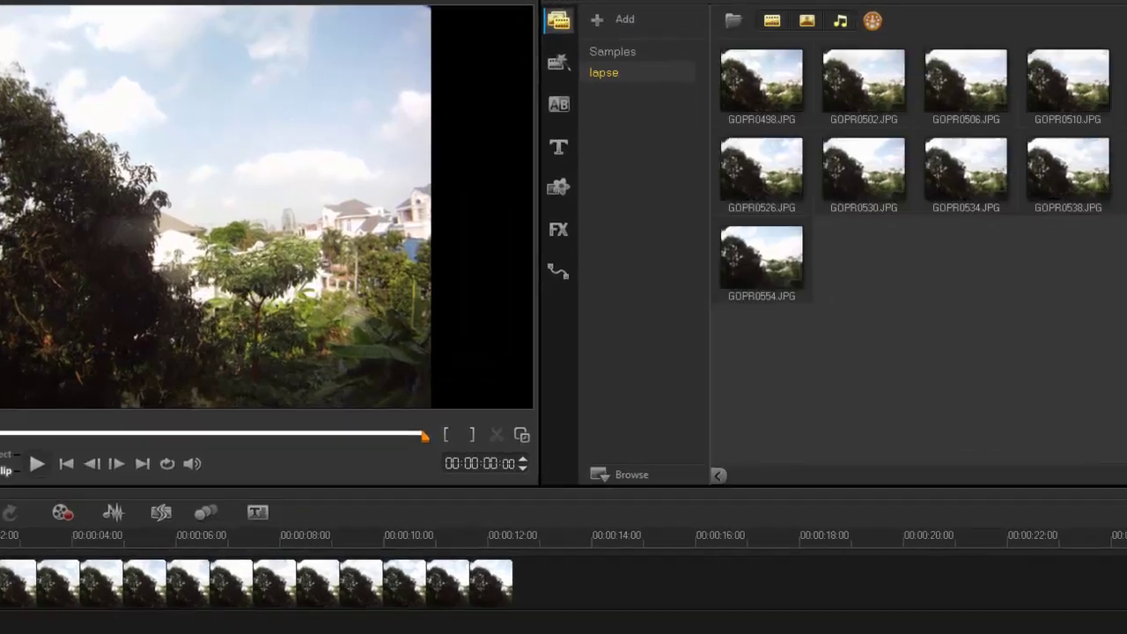
Set the first clip's Resampling Option to Keep aspect ratio (no letterbox)
{"action": "double_click", "coordinate": [83, 577]}
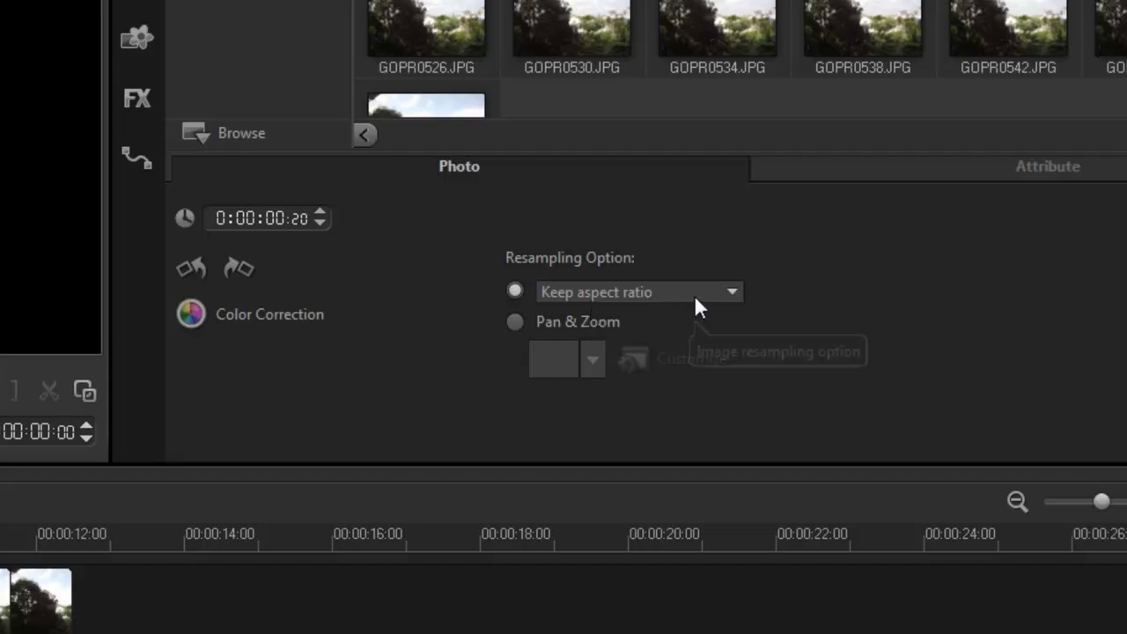
{"action": "left_click", "coordinate": [733, 297]}
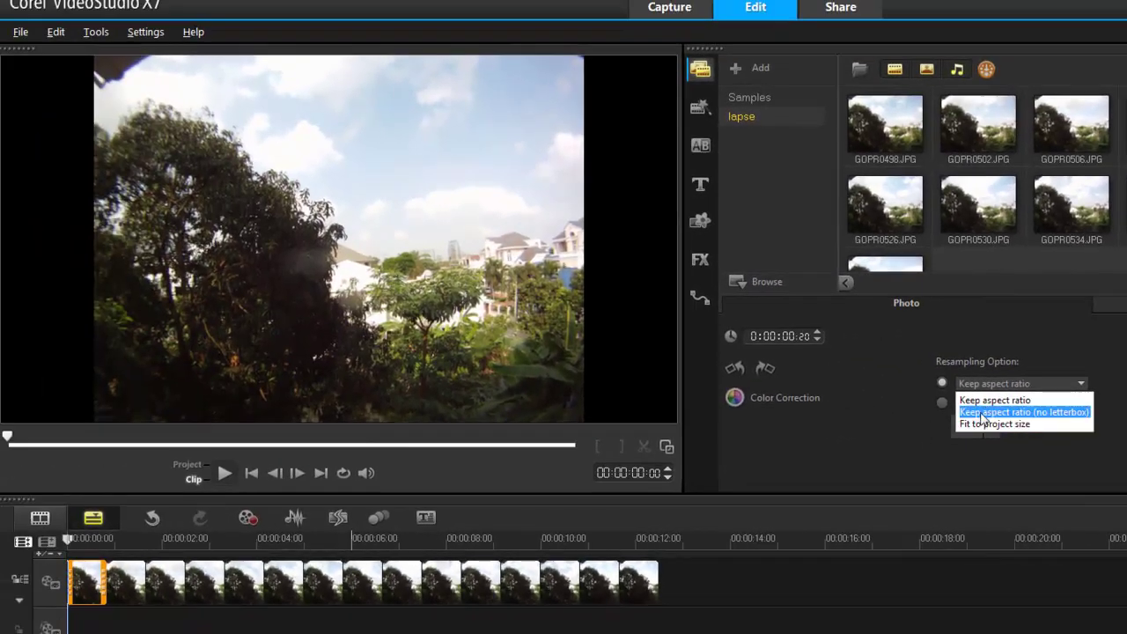
{"action": "left_click", "coordinate": [982, 412]}
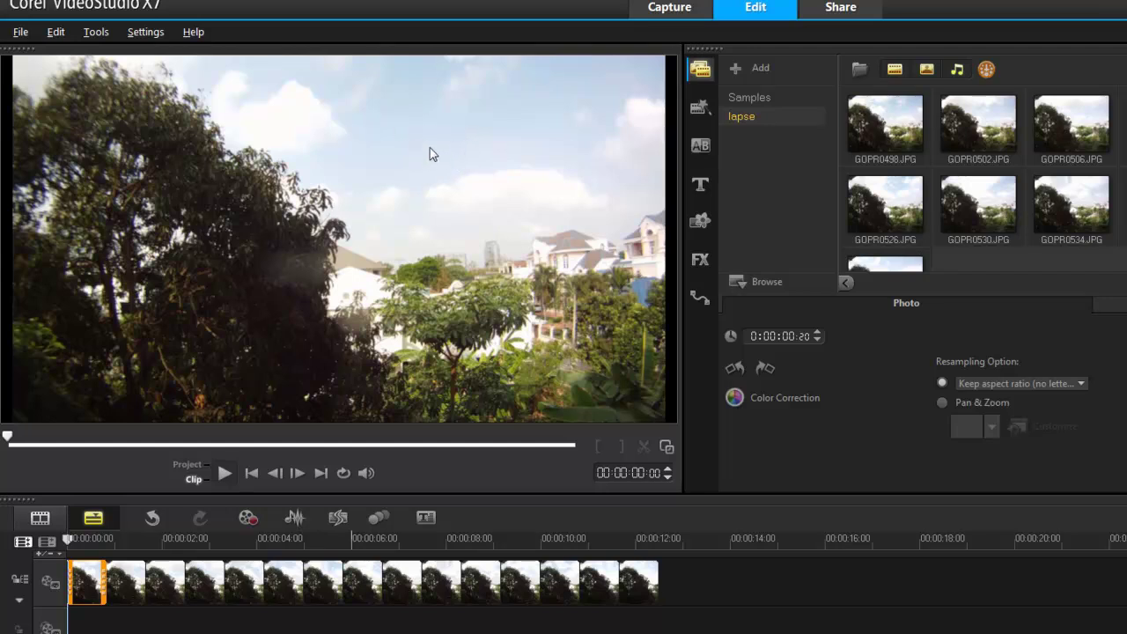
Apply the NewBlue ColorFast filter to the first timeline clip and show its options
{"action": "left_click", "coordinate": [701, 260]}
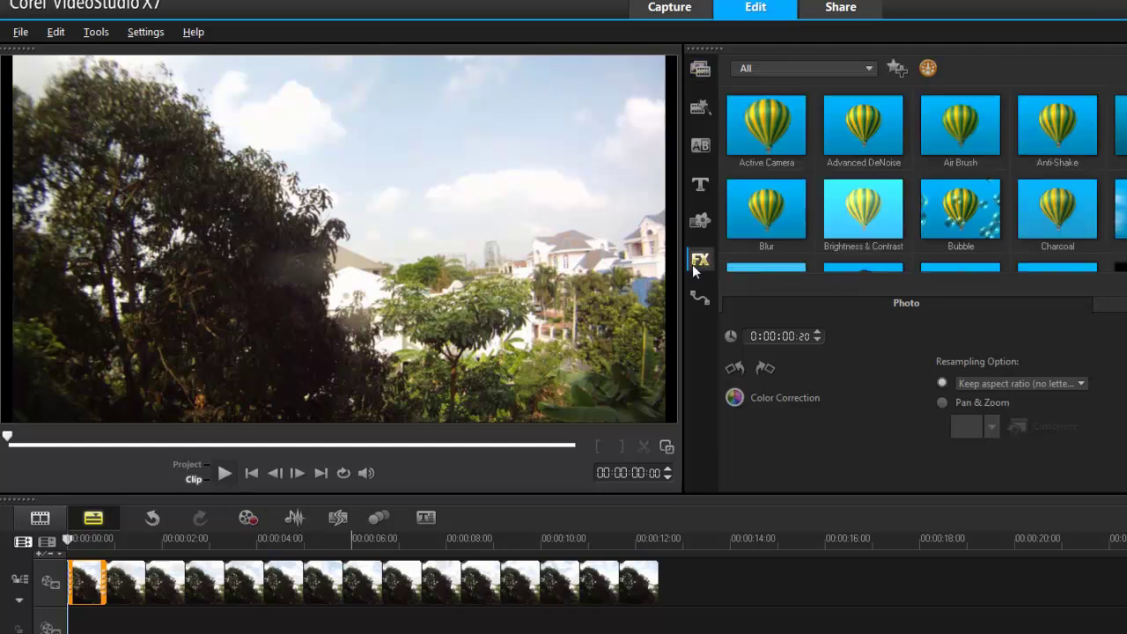
{"action": "left_click", "coordinate": [870, 68]}
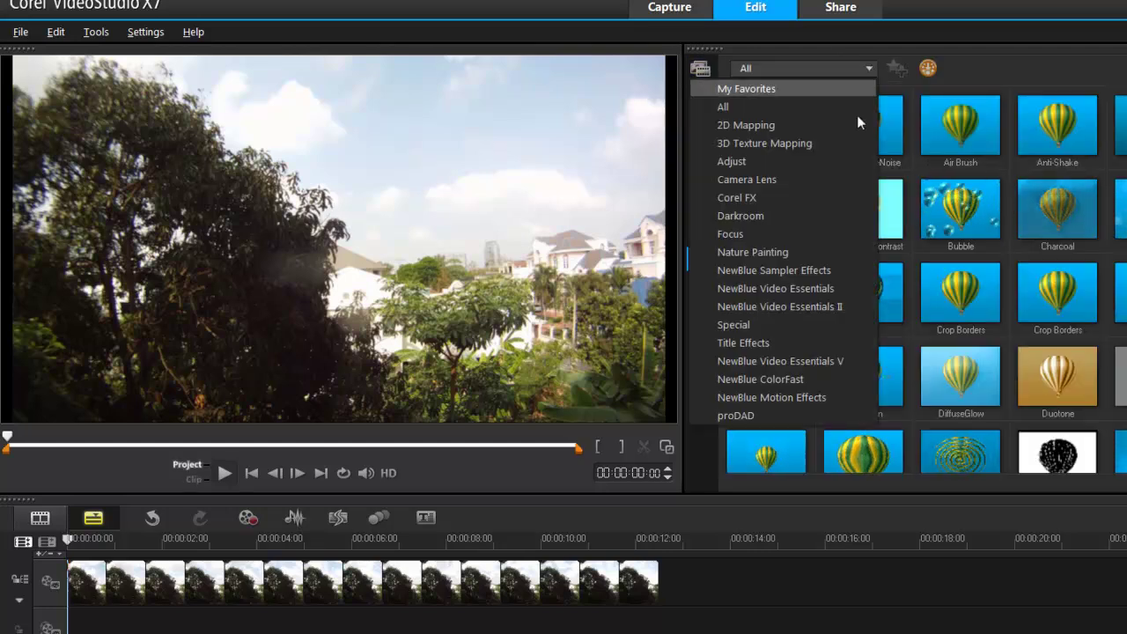
{"action": "left_click", "coordinate": [802, 379]}
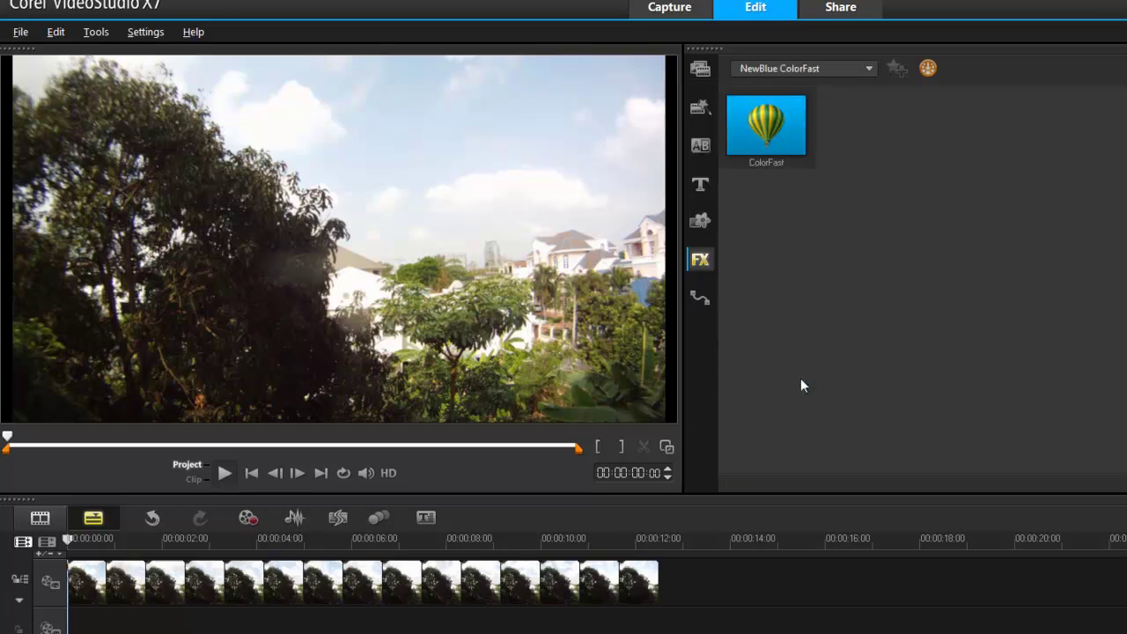
{"action": "left_click", "coordinate": [780, 152]}
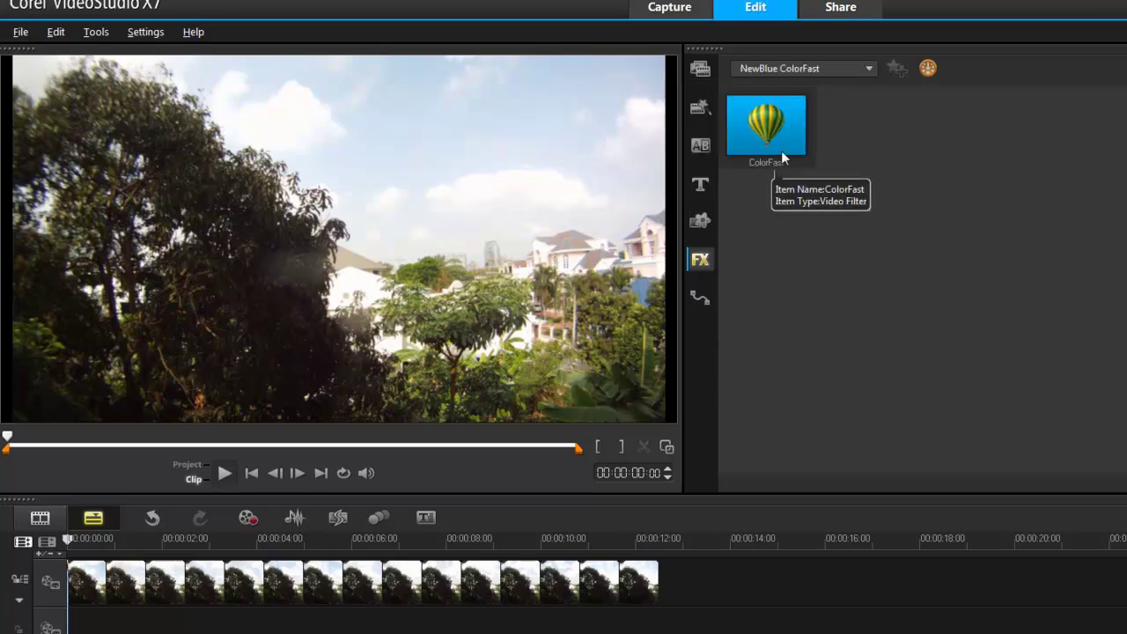
{"action": "left_click_drag", "start_coordinate": [564, 315], "coordinate": [94, 569]}
{"action": "double_click", "coordinate": [95, 570]}
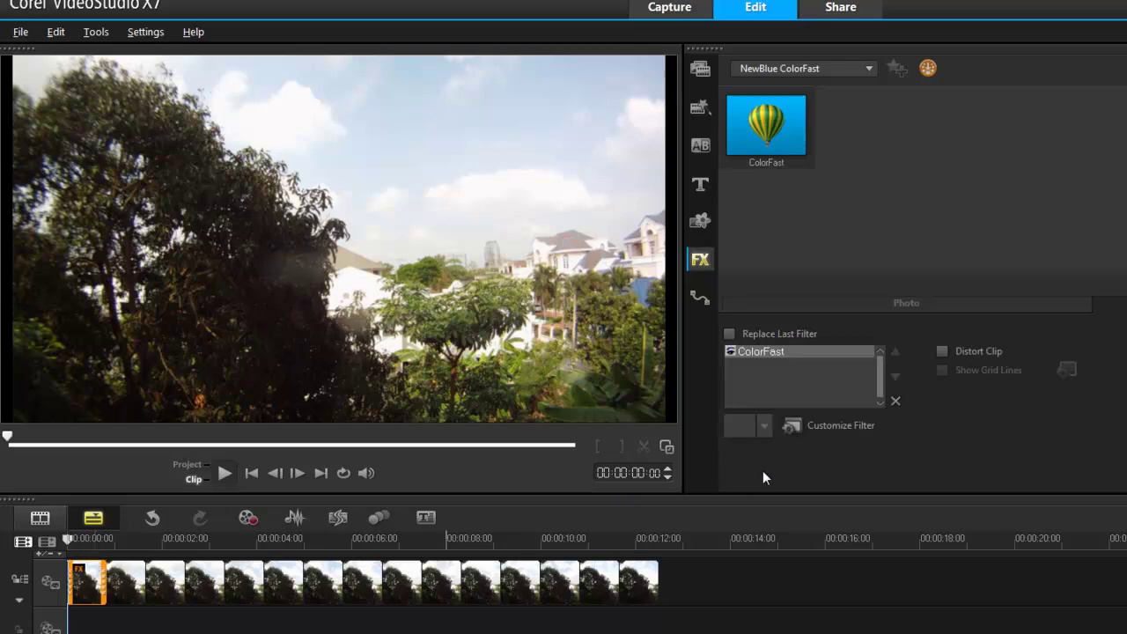
Customize the first clip's ColorFast filter with the Blue Sky preset, checked through the end keyframe
{"action": "left_click", "coordinate": [821, 430]}
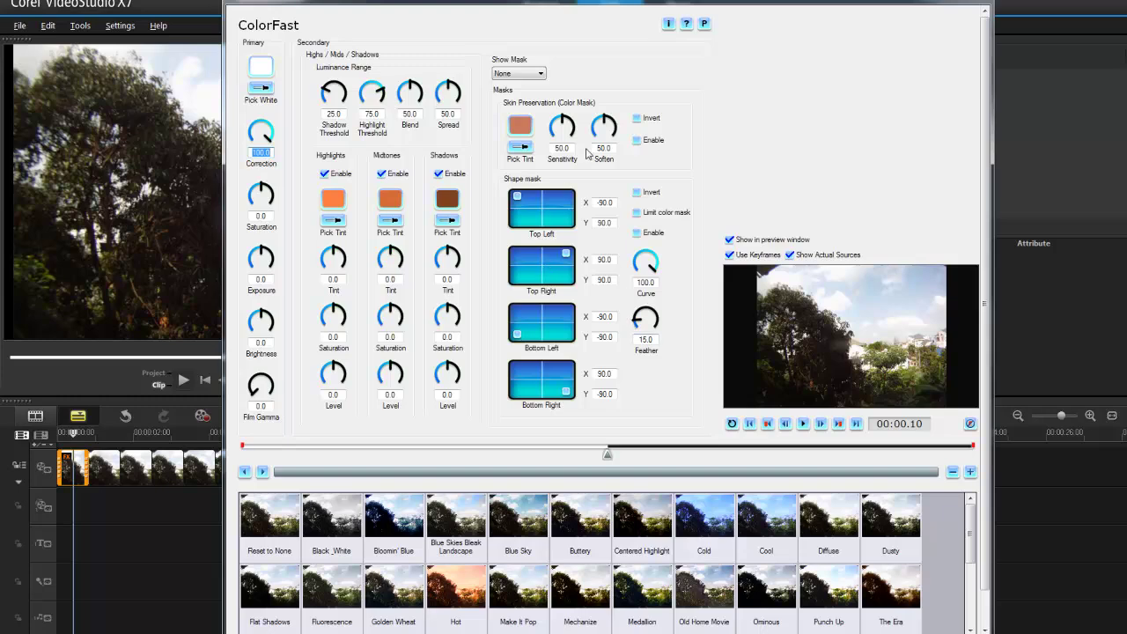
{"action": "left_click_drag", "start_coordinate": [720, 9], "coordinate": [814, 6]}
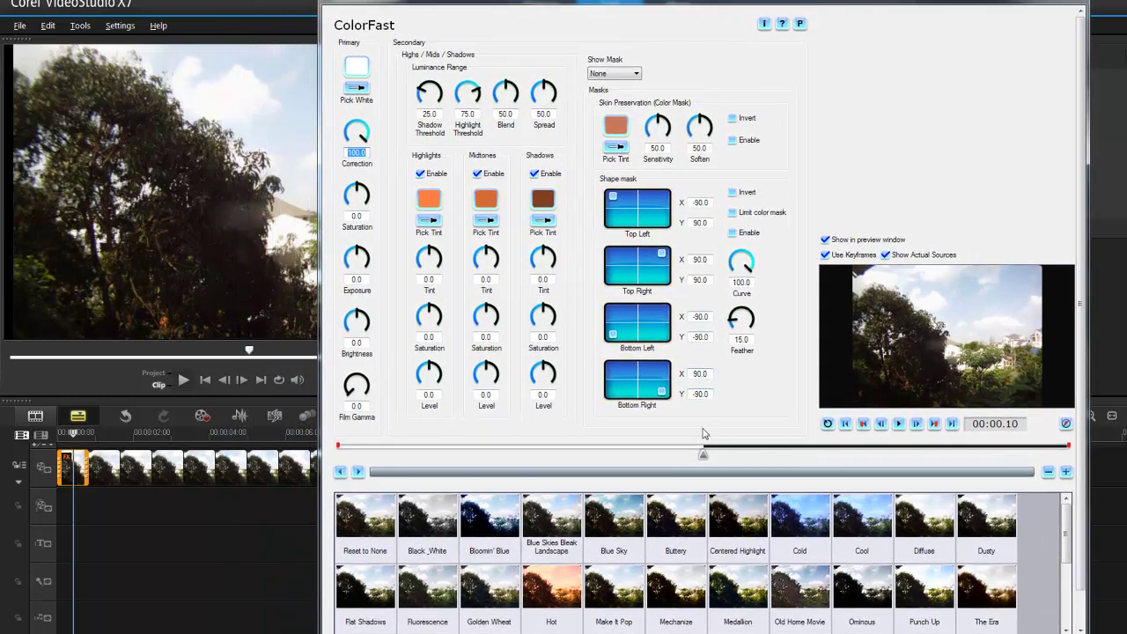
{"action": "left_click_drag", "start_coordinate": [705, 458], "coordinate": [338, 458]}
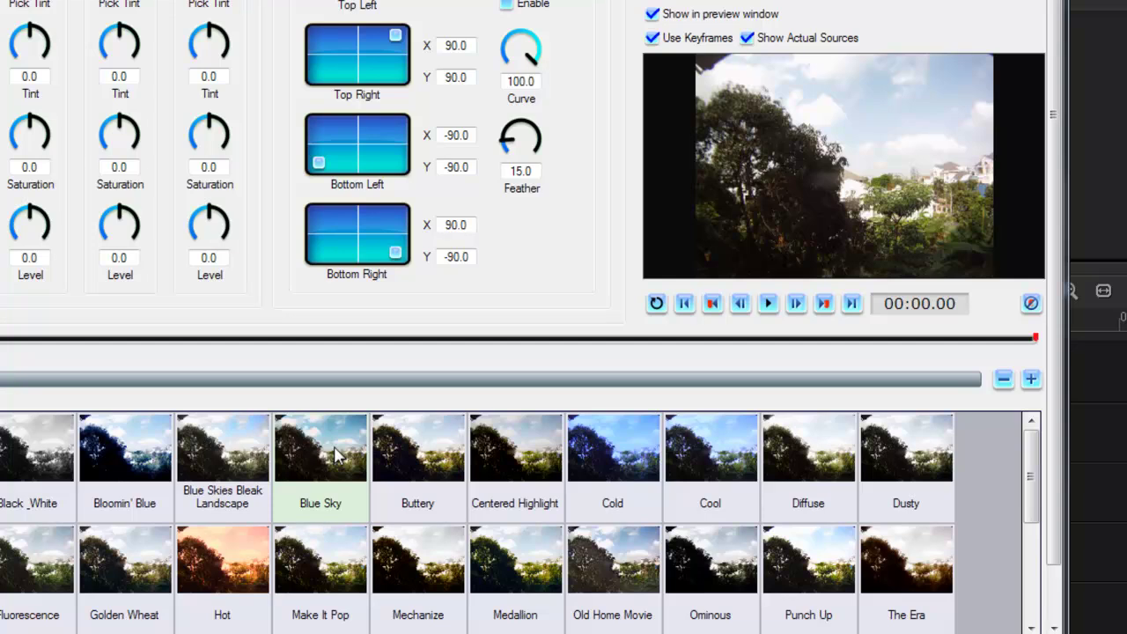
{"action": "left_click", "coordinate": [337, 455]}
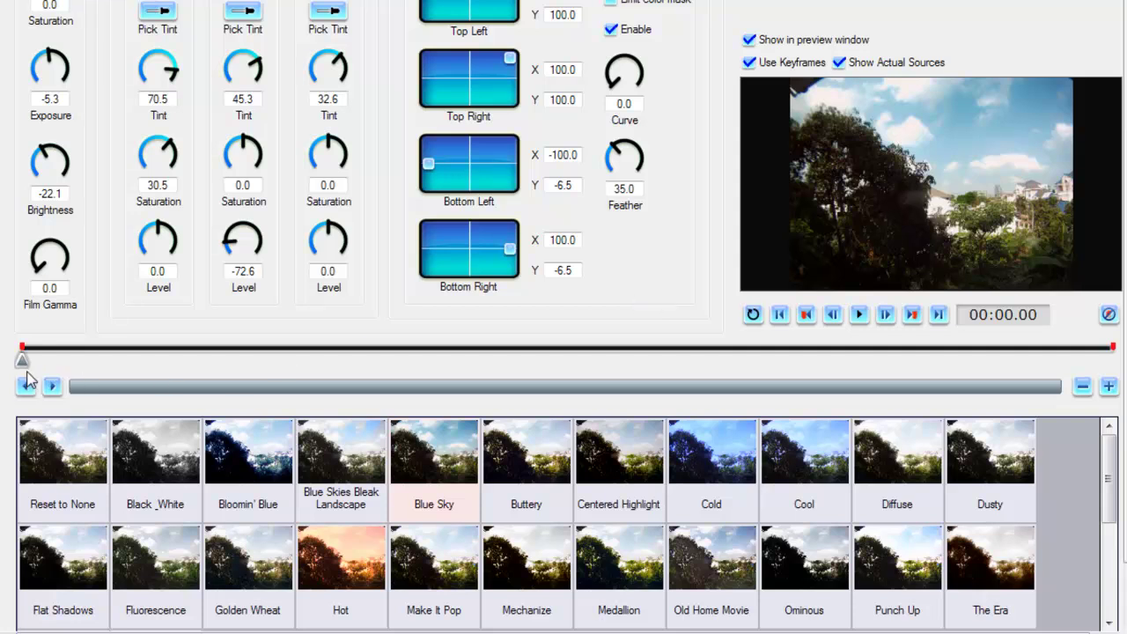
{"action": "left_click_drag", "start_coordinate": [22, 361], "coordinate": [110, 360]}
{"action": "left_click_drag", "start_coordinate": [224, 368], "coordinate": [1116, 357]}
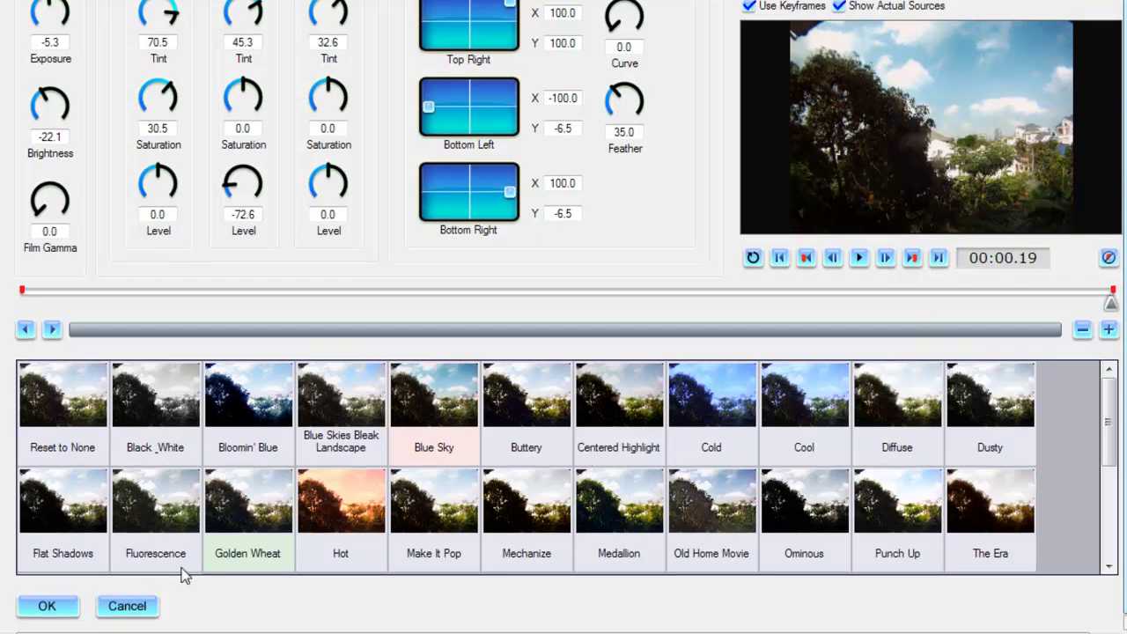
{"action": "left_click", "coordinate": [27, 606]}
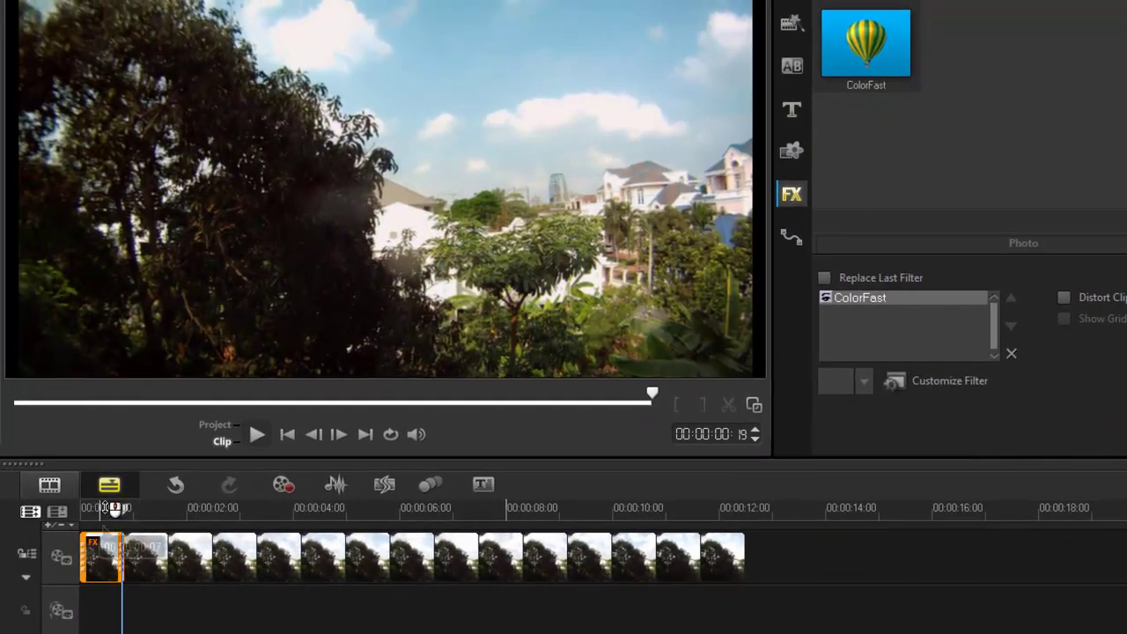
Play the whole project from the start of the timeline
{"action": "left_click", "coordinate": [119, 509]}
{"action": "left_click_drag", "start_coordinate": [119, 509], "coordinate": [82, 509]}
{"action": "key", "text": "space"}
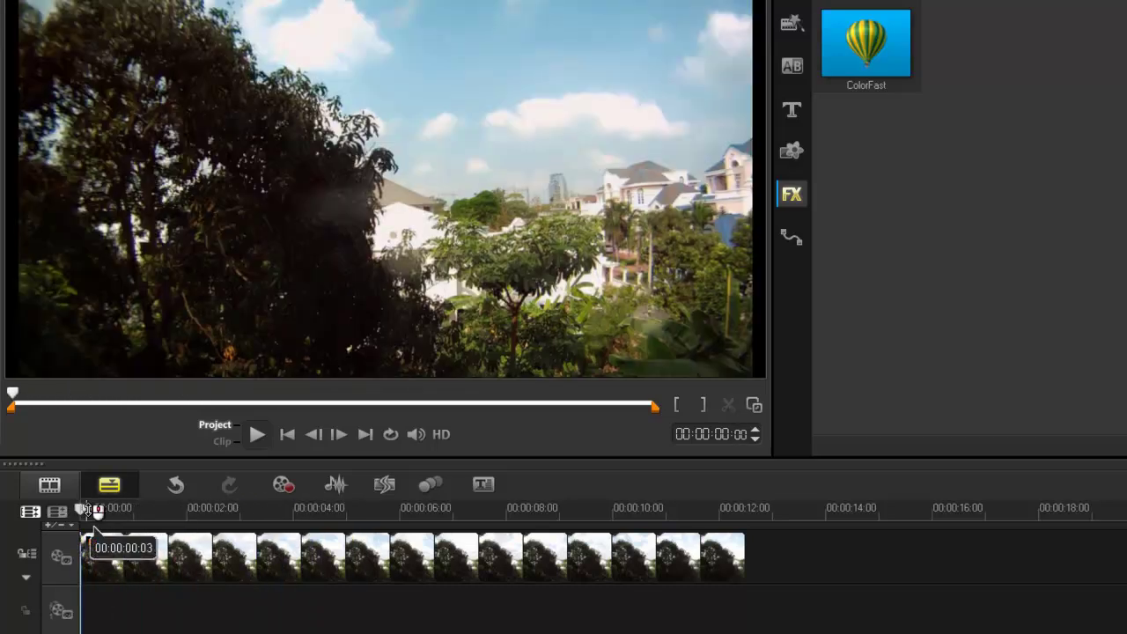
Copy the first clip's attributes and paste them onto all timeline clips
{"action": "left_click", "coordinate": [94, 553]}
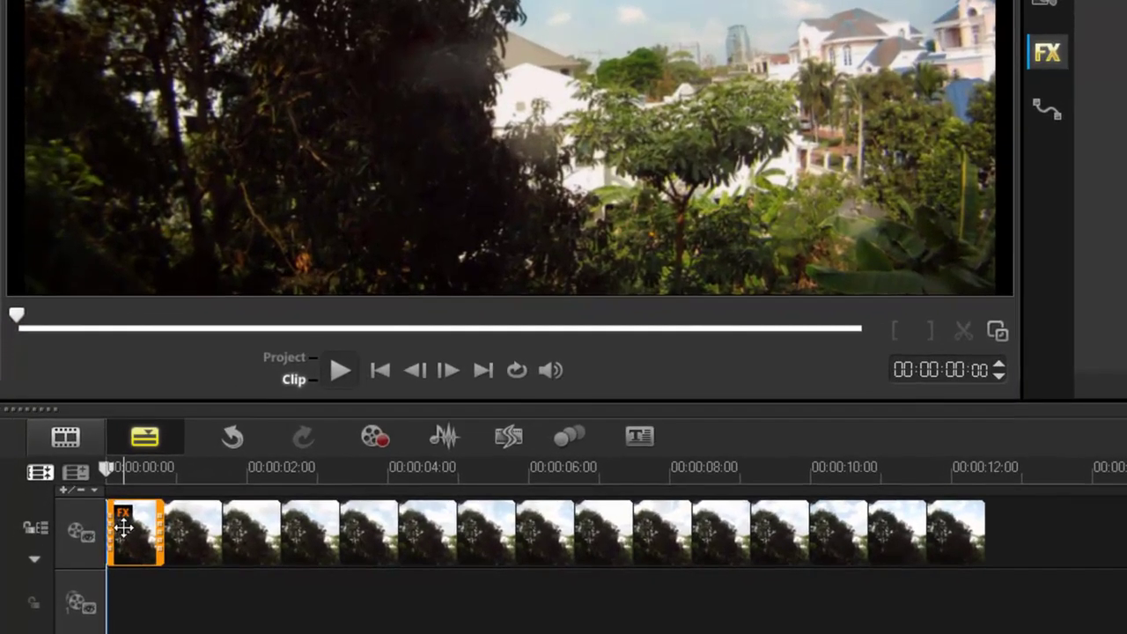
{"action": "right_click", "coordinate": [122, 528]}
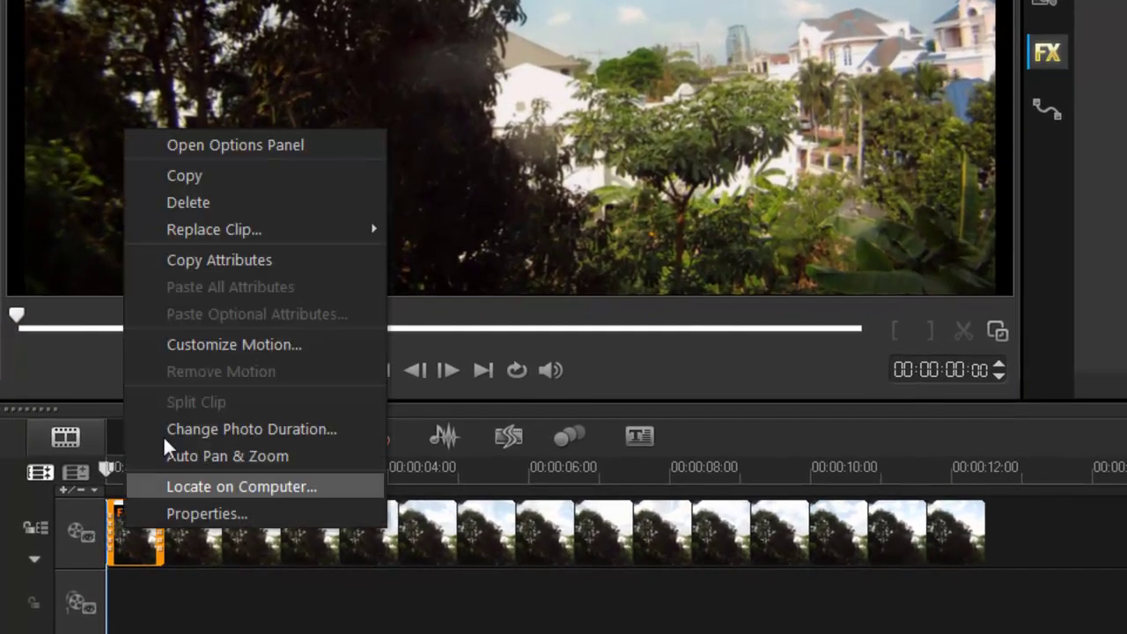
{"action": "left_click", "coordinate": [216, 260]}
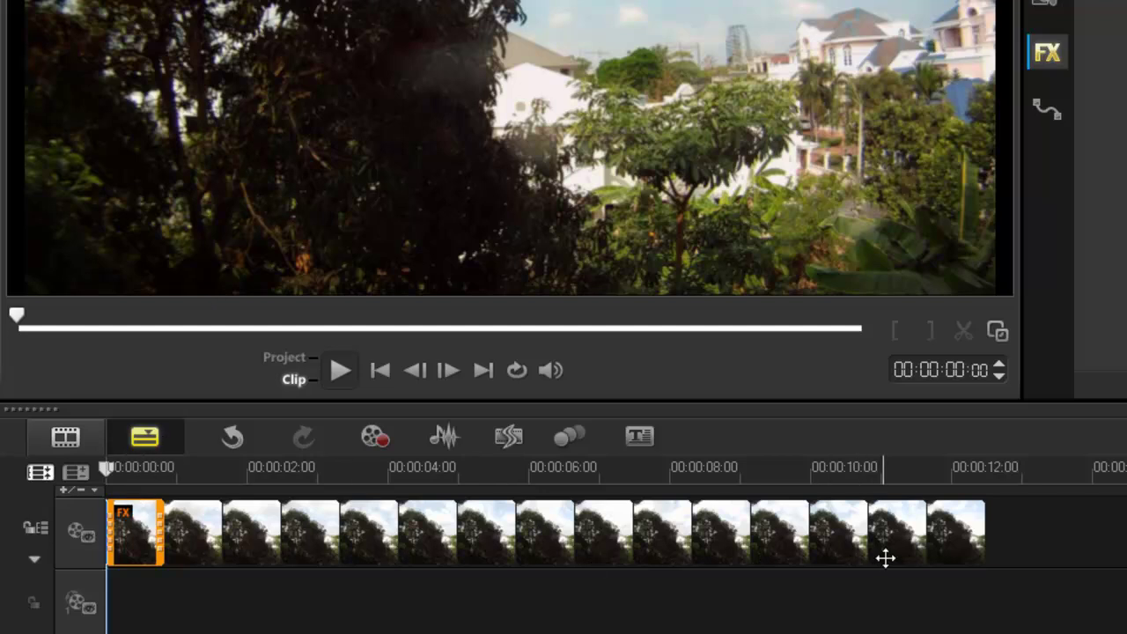
{"action": "key", "text": "ctrl+a"}
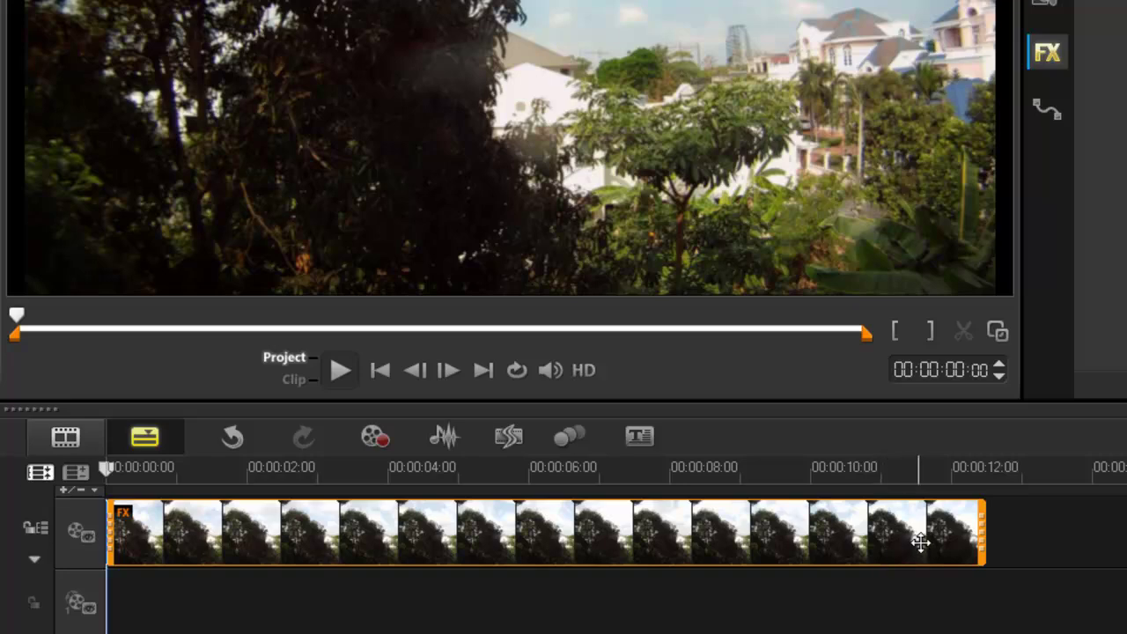
{"action": "right_click", "coordinate": [921, 541]}
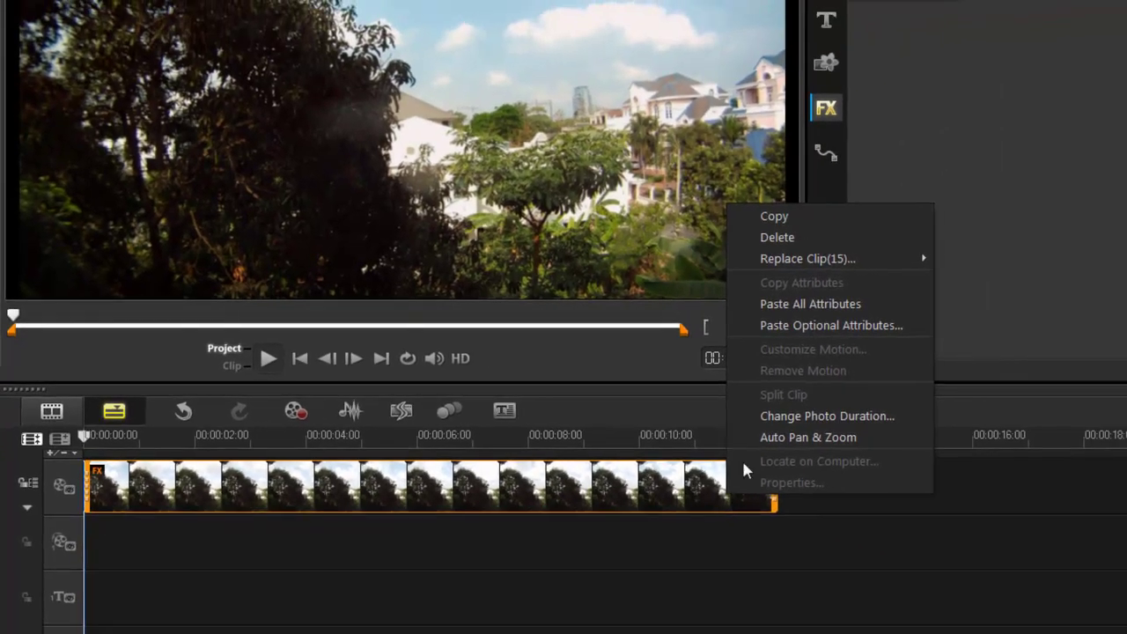
{"action": "left_click", "coordinate": [797, 304]}
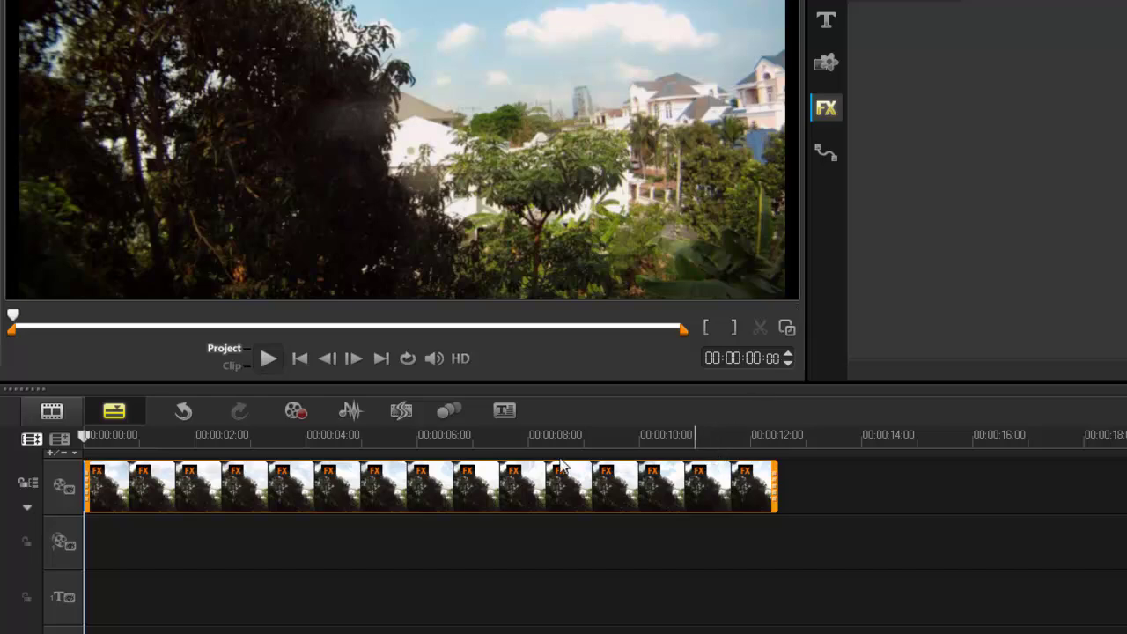